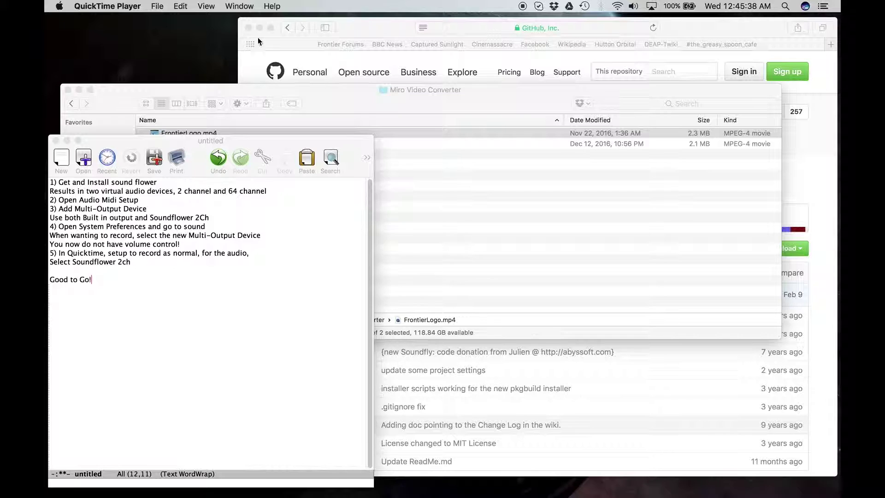
- Bring the Soundflower GitHub page forward in Safari, then switch to QuickTime Player
{"action": "left_click", "coordinate": [363, 28]}
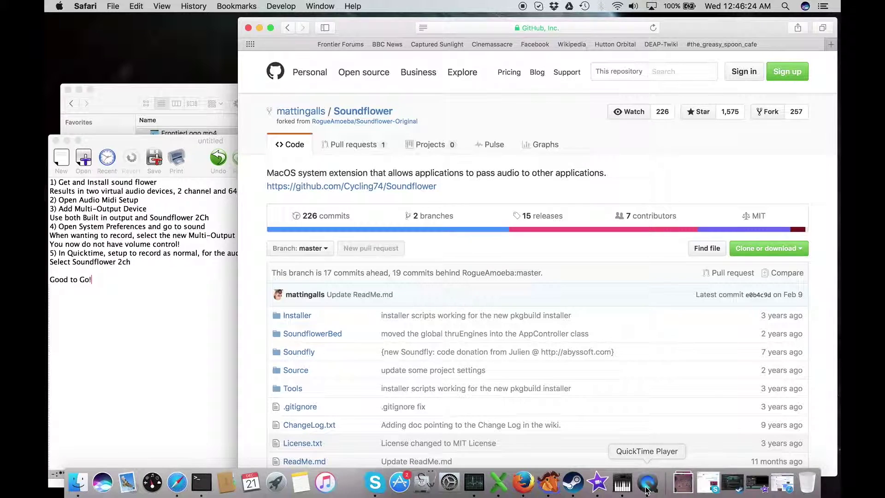
{"action": "left_click", "coordinate": [647, 484]}
{"action": "left_click", "coordinate": [157, 6]}
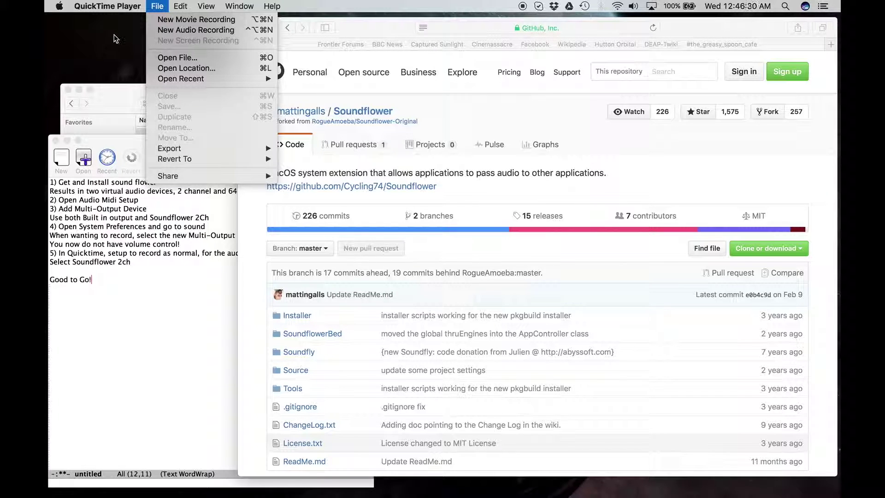
{"action": "left_click", "coordinate": [123, 42]}
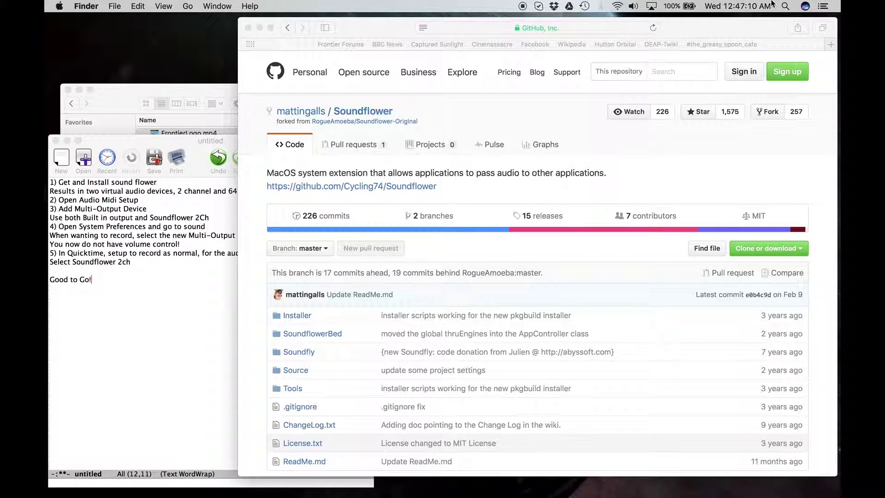
- Launch Audio MIDI Setup from Spotlight with 'audi'
{"action": "left_click", "coordinate": [785, 6]}
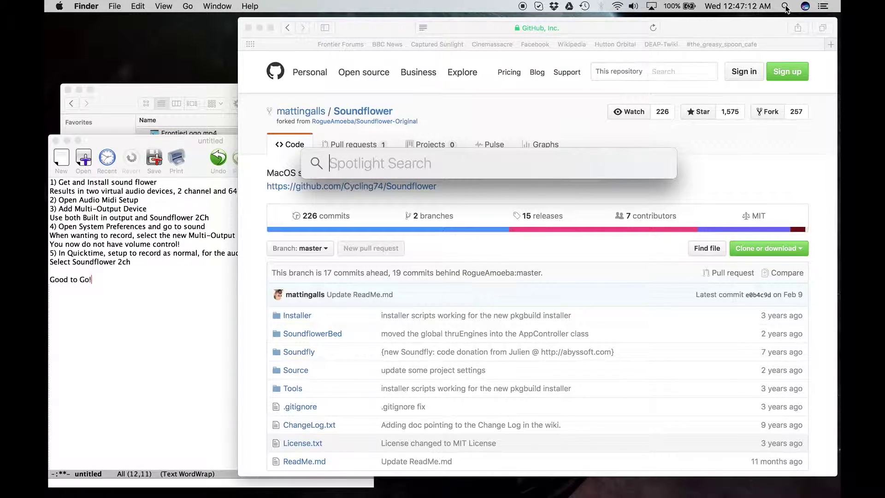
{"action": "type", "text": "audi"}
{"action": "key", "text": "Return"}
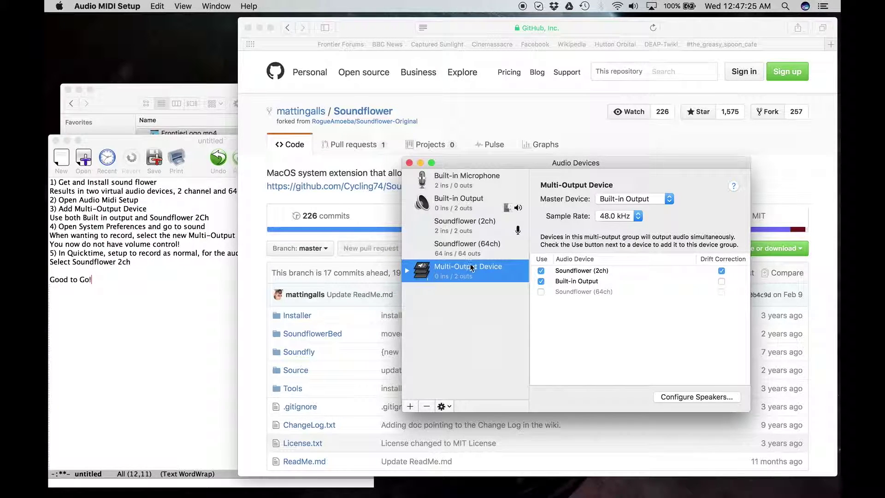
- Create a Multi-Output Device, delete the duplicate, and select the remaining one
{"action": "left_click", "coordinate": [411, 407]}
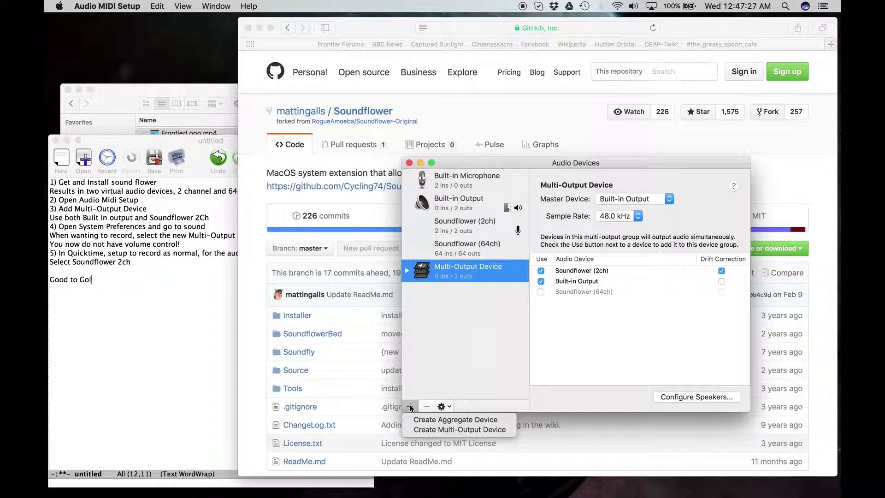
{"action": "left_click", "coordinate": [423, 428]}
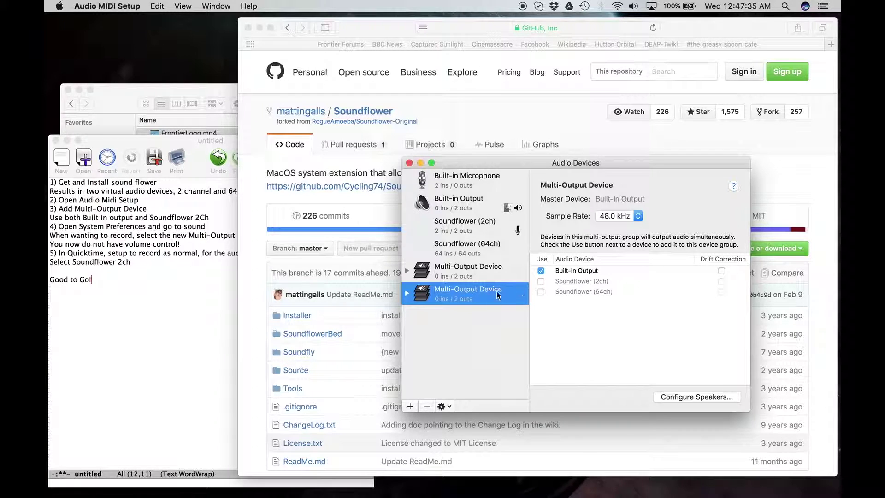
{"action": "left_click", "coordinate": [429, 406]}
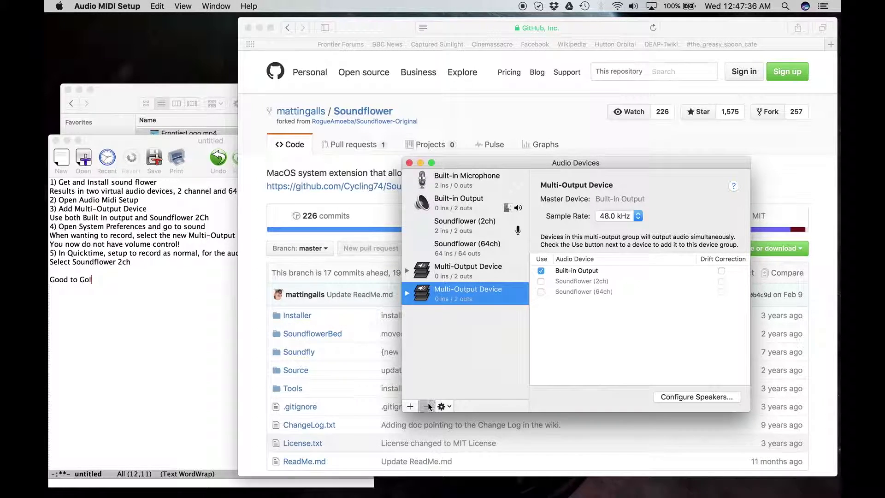
{"action": "left_click", "coordinate": [466, 272]}
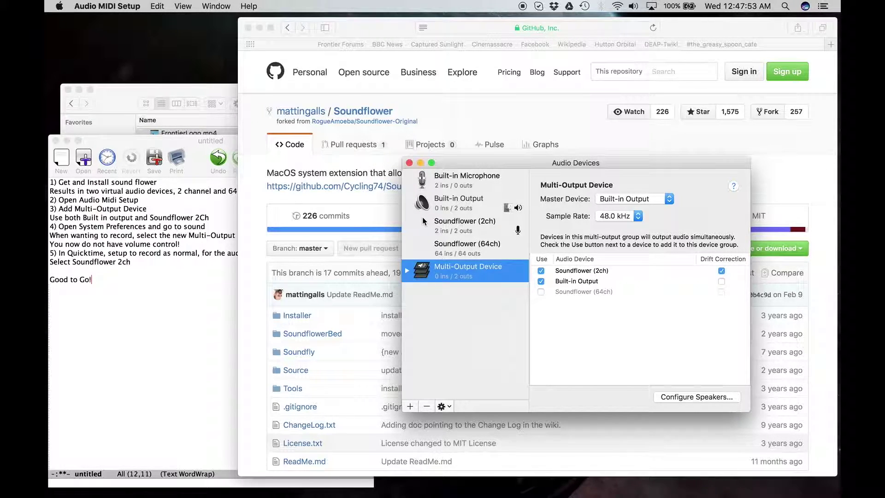
- Close Audio Devices, launch System Preferences, and set Sound output to Multi-Output Device
{"action": "left_click", "coordinate": [408, 163]}
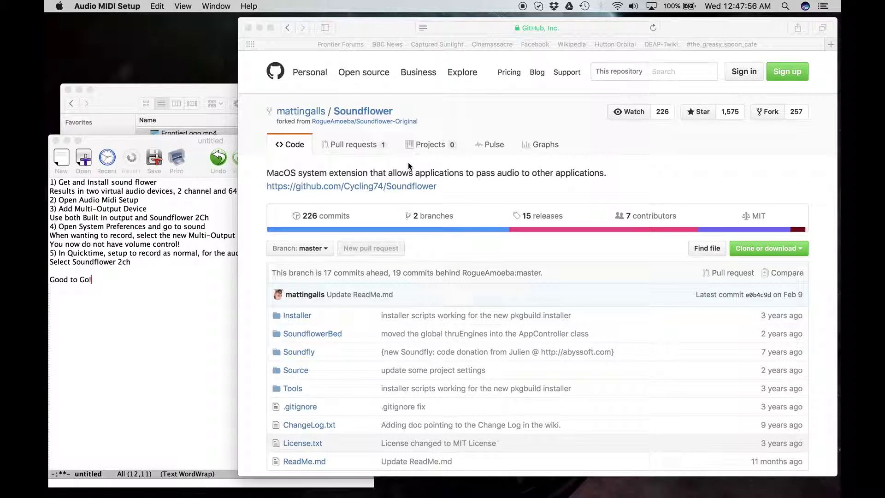
{"action": "left_click", "coordinate": [785, 7]}
{"action": "type", "text": "sys"}
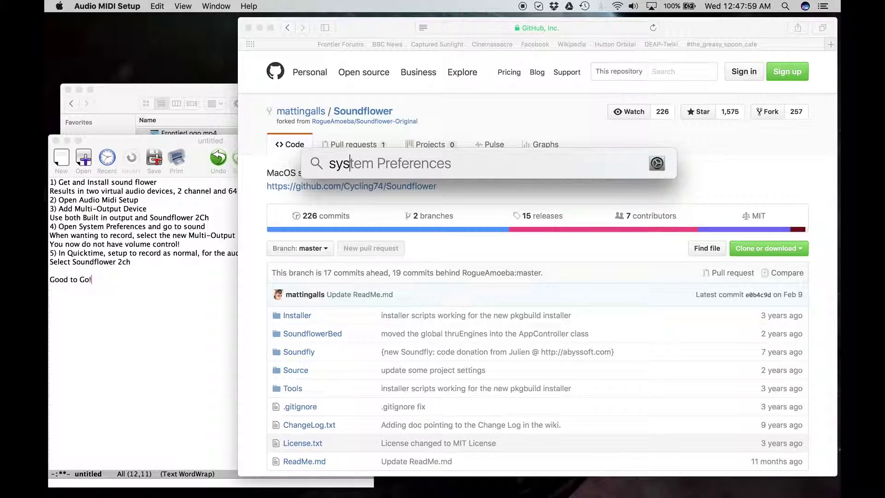
{"action": "key", "text": "Return"}
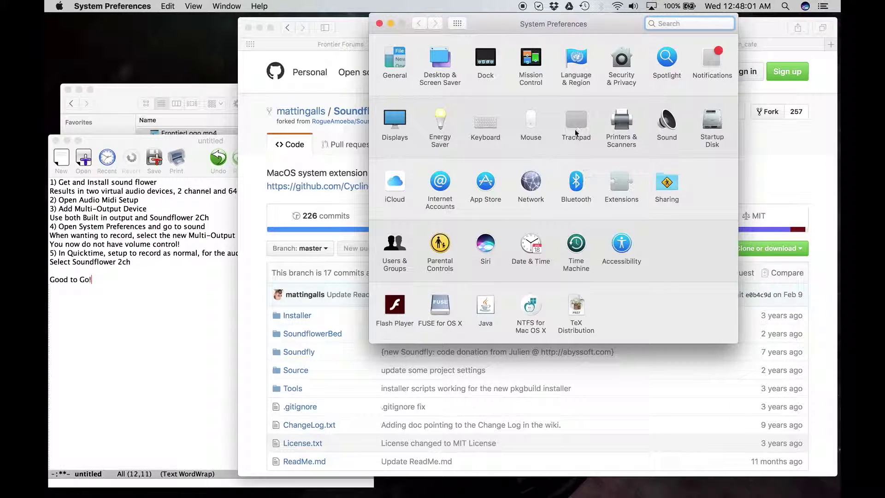
{"action": "left_click", "coordinate": [667, 130]}
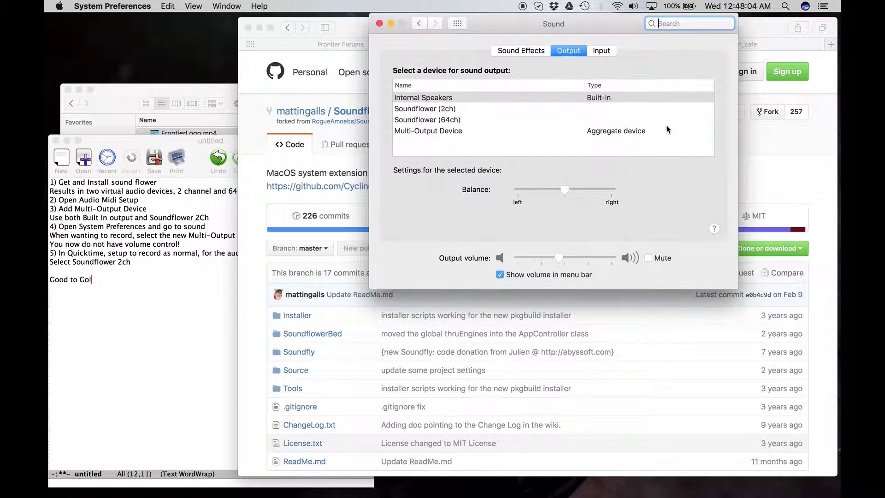
{"action": "left_click", "coordinate": [460, 131]}
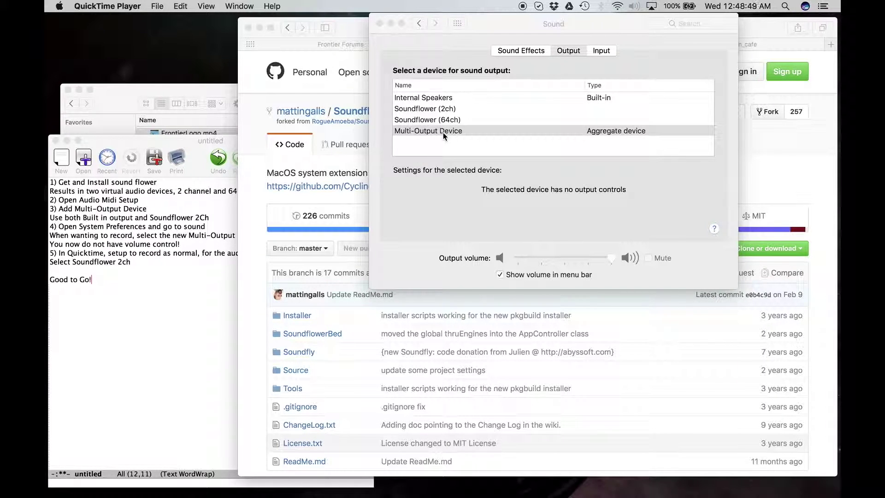
- Select FrontierLogo.mp4, then play and close its Quick Look preview
{"action": "left_click", "coordinate": [170, 89]}
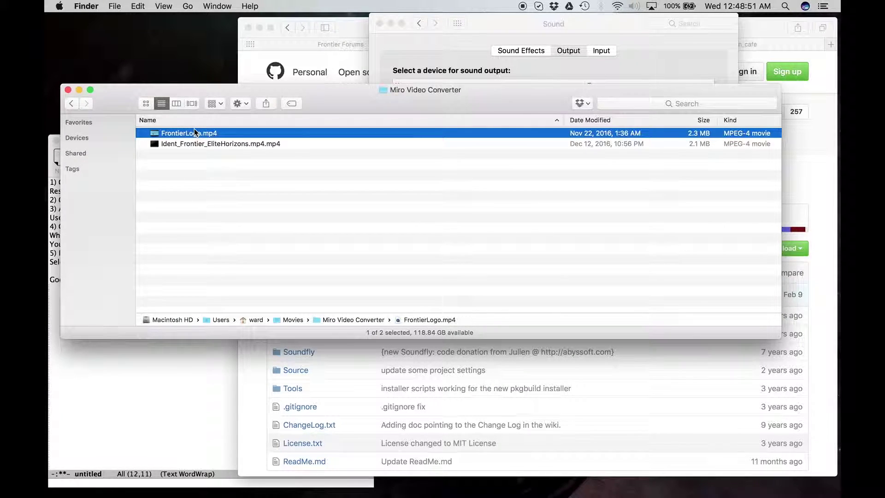
{"action": "key", "text": "space"}
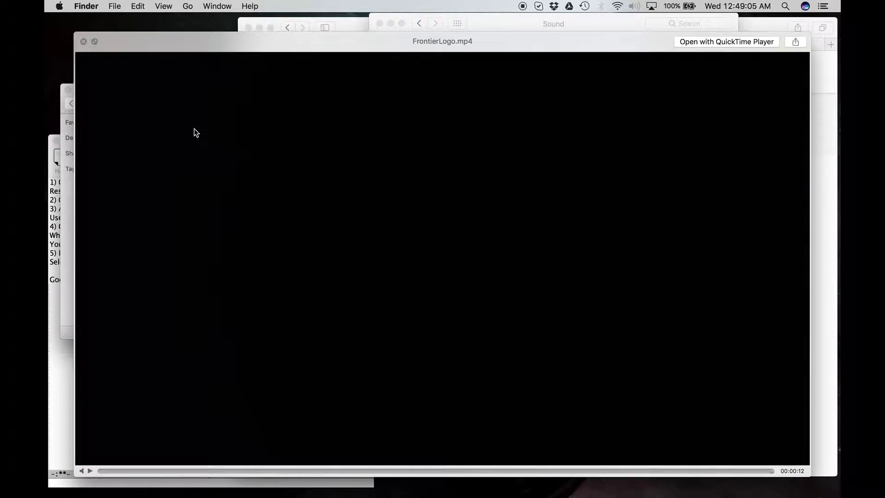
{"action": "key", "text": "space"}
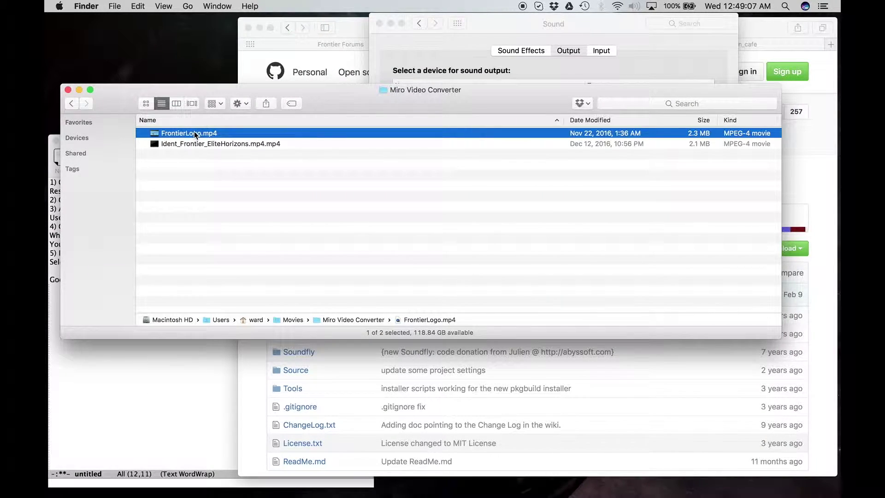